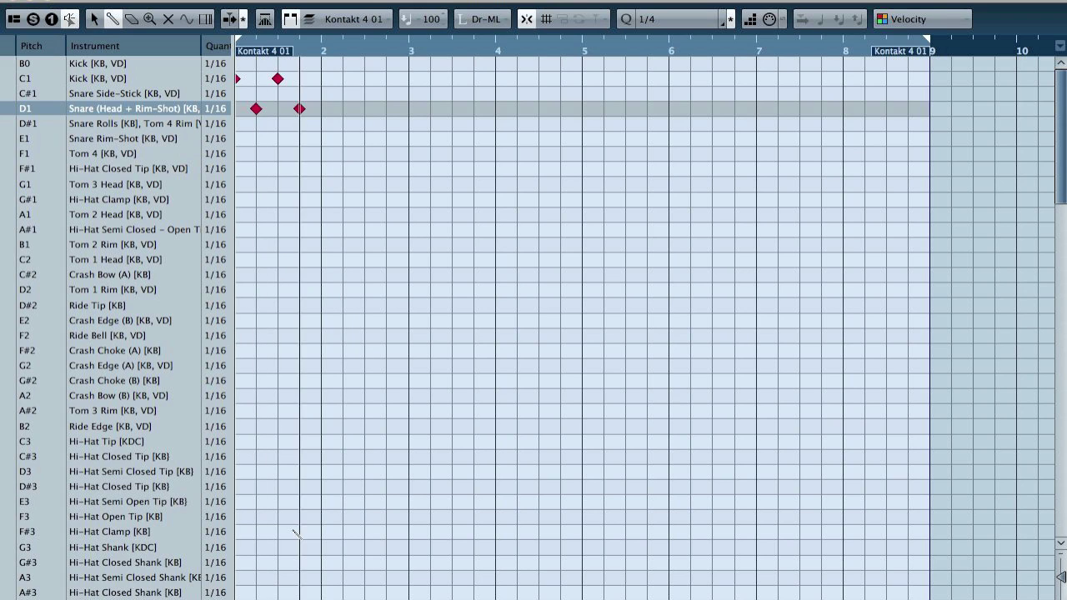
# Draw four quarter-note hits in bar 1 on the A3 Hi-Hat Semi Closed Shank lane.
pyautogui.moveTo(238, 577); pyautogui.dragTo(301, 578)
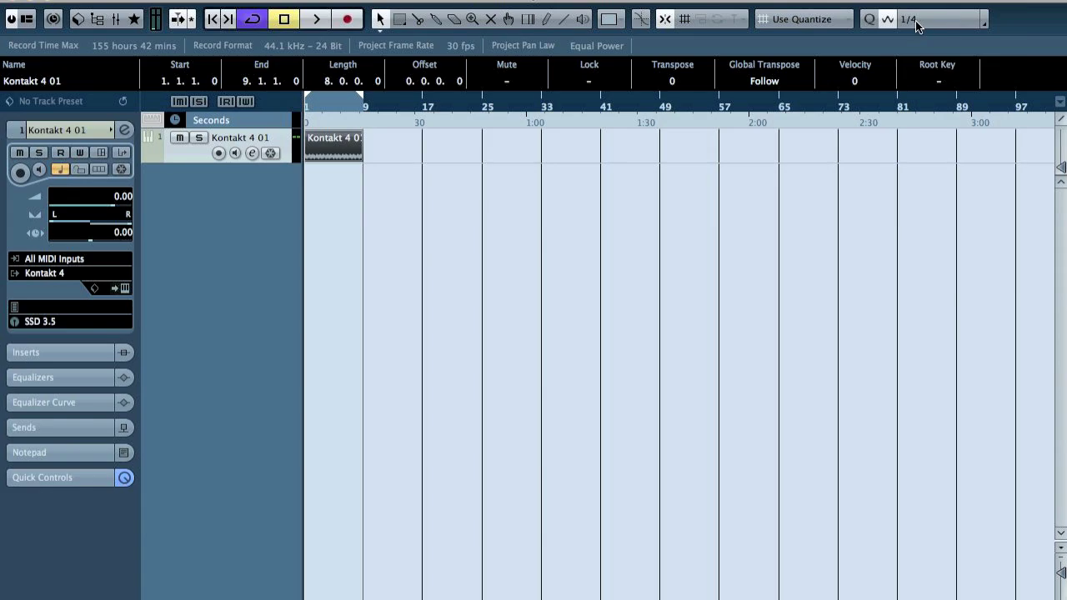
# Set the quantize to 1/1 and move the Kontakt 4 01 part one bar later, starting at bar 2.
pyautogui.click(917, 19)
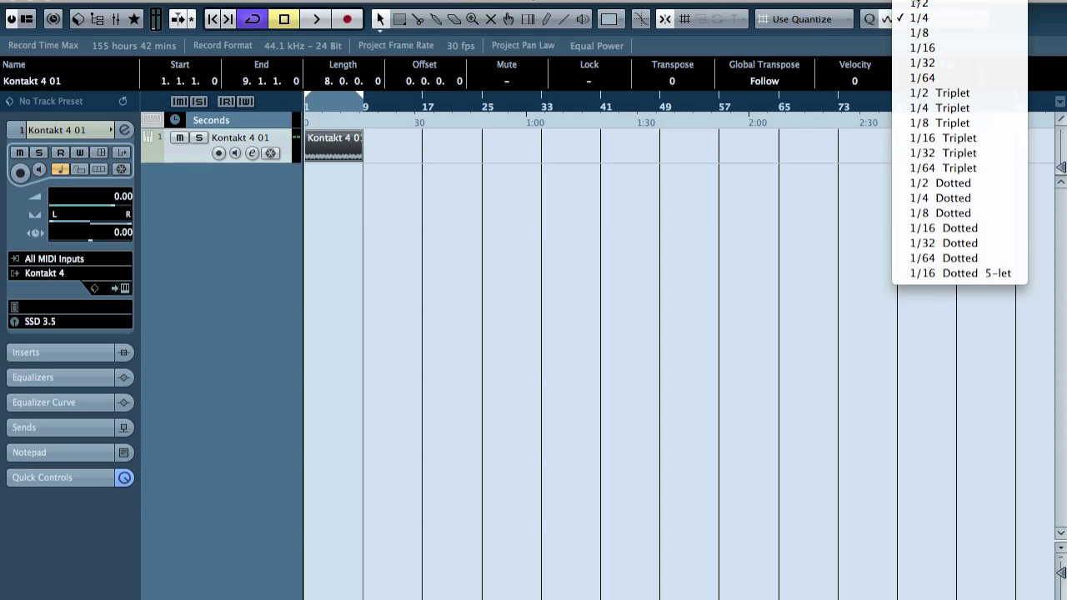
pyautogui.click(919, 4)
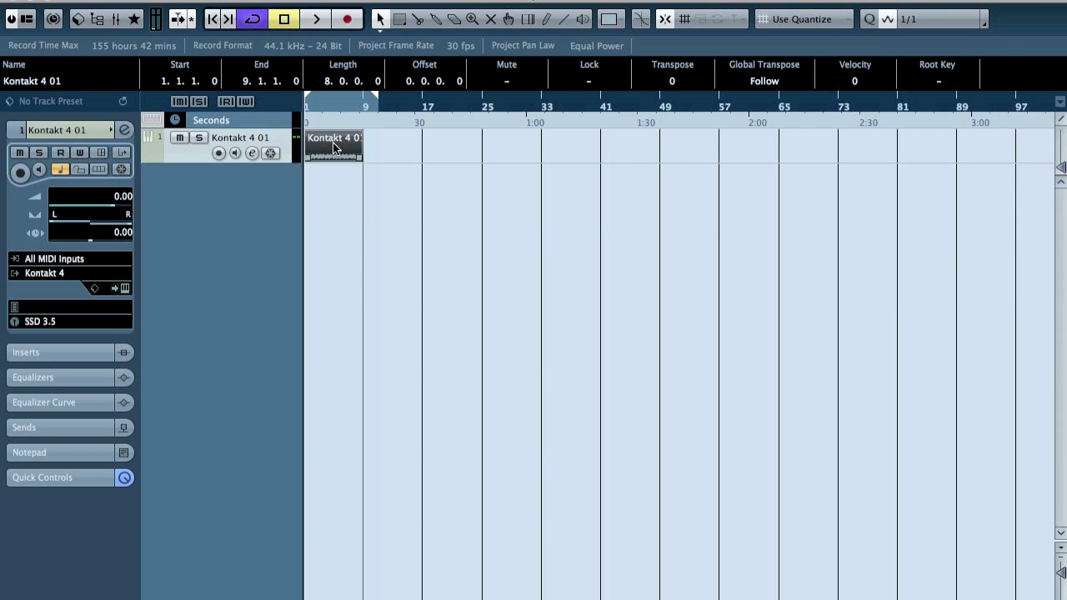
pyautogui.moveTo(333, 144); pyautogui.dragTo(341, 143)
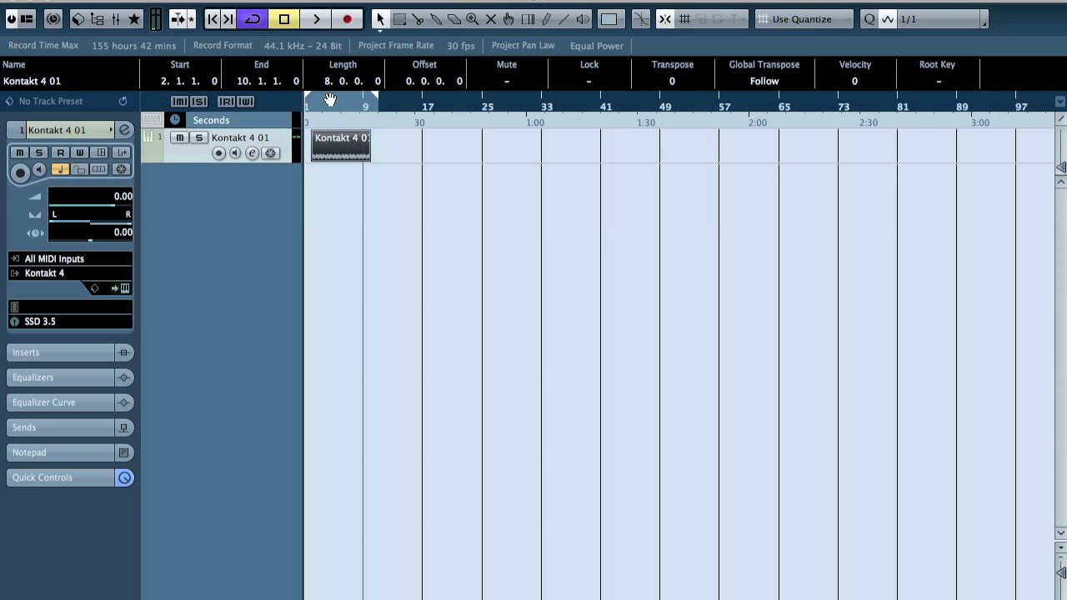
pyautogui.press('h')
pyautogui.press('h')
pyautogui.press('h')
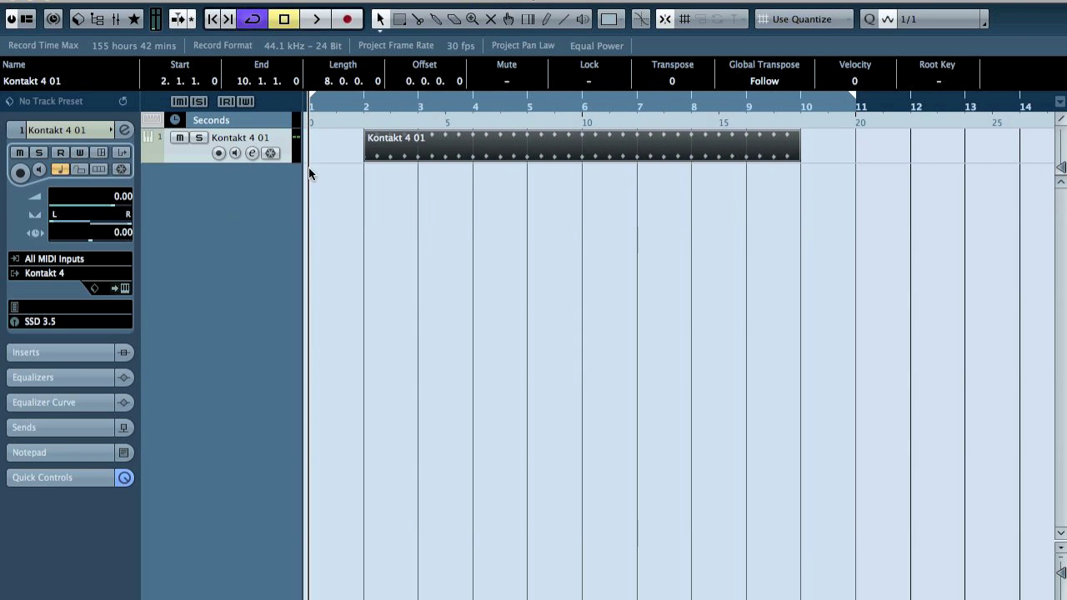
# Create a new part from bar 1 and enter four quarter-note count-in hits on the A#1 Hi-Hat Semi Closed lane at 1/4 quantize.
pyautogui.doubleClick(326, 148)
pyautogui.doubleClick(327, 142)
pyautogui.click(659, 20)
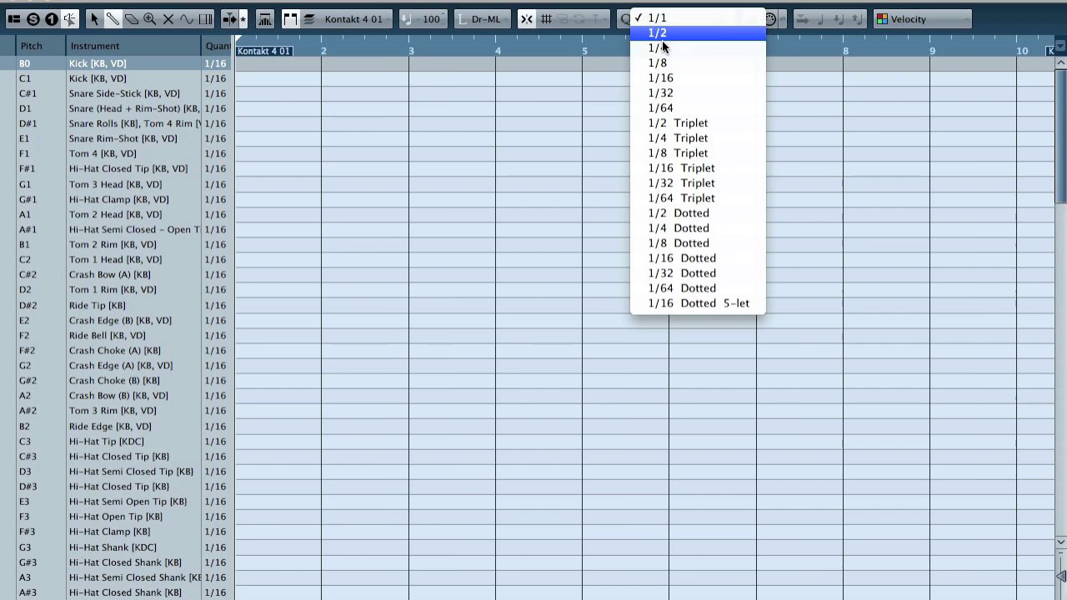
pyautogui.click(659, 48)
pyautogui.click(238, 229)
pyautogui.click(256, 229)
pyautogui.click(278, 229)
pyautogui.click(300, 229)
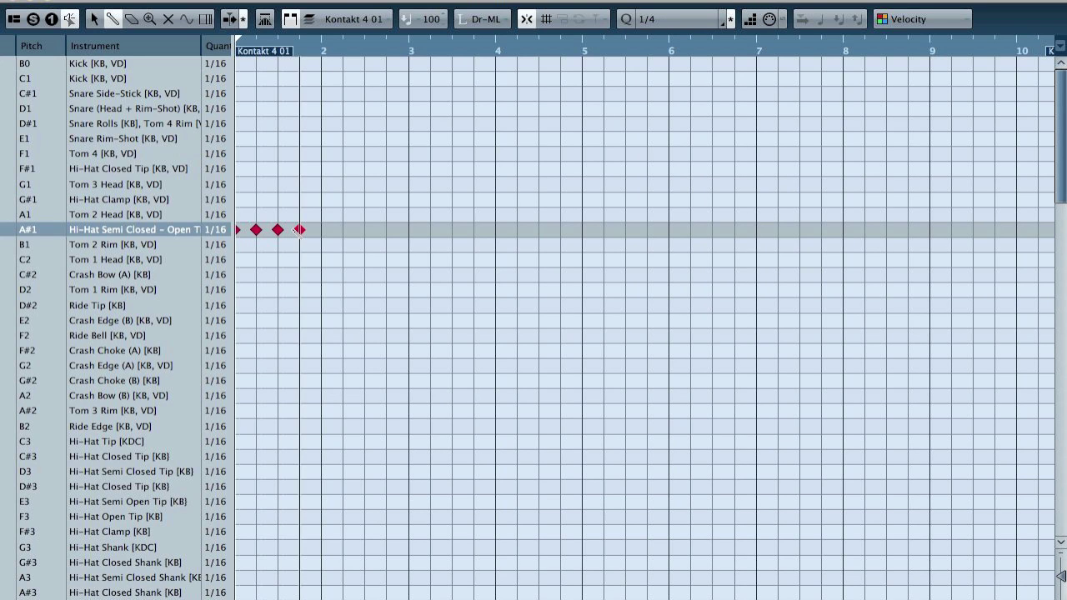
# Glue the count-in part and the main drum part into one part and play it back.
pyautogui.click(9, 4)
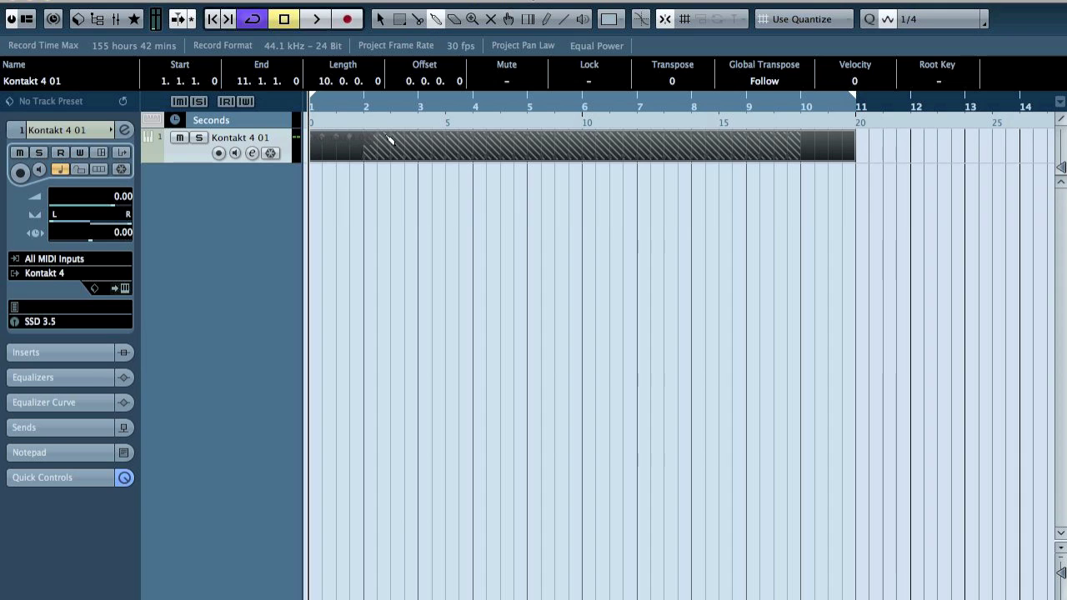
pyautogui.click(372, 143)
pyautogui.click(380, 20)
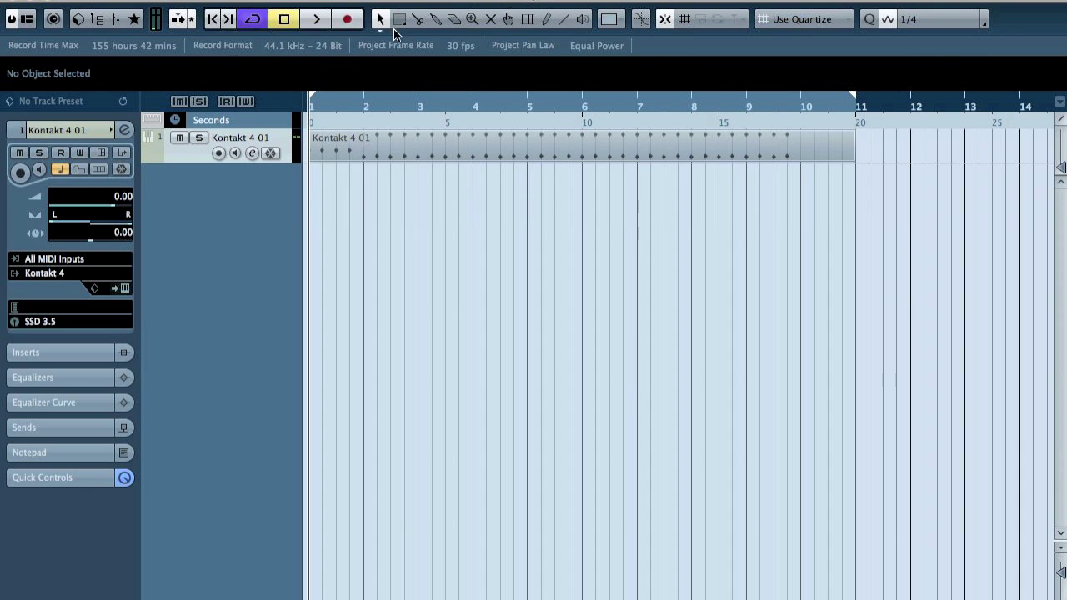
pyautogui.press('space')
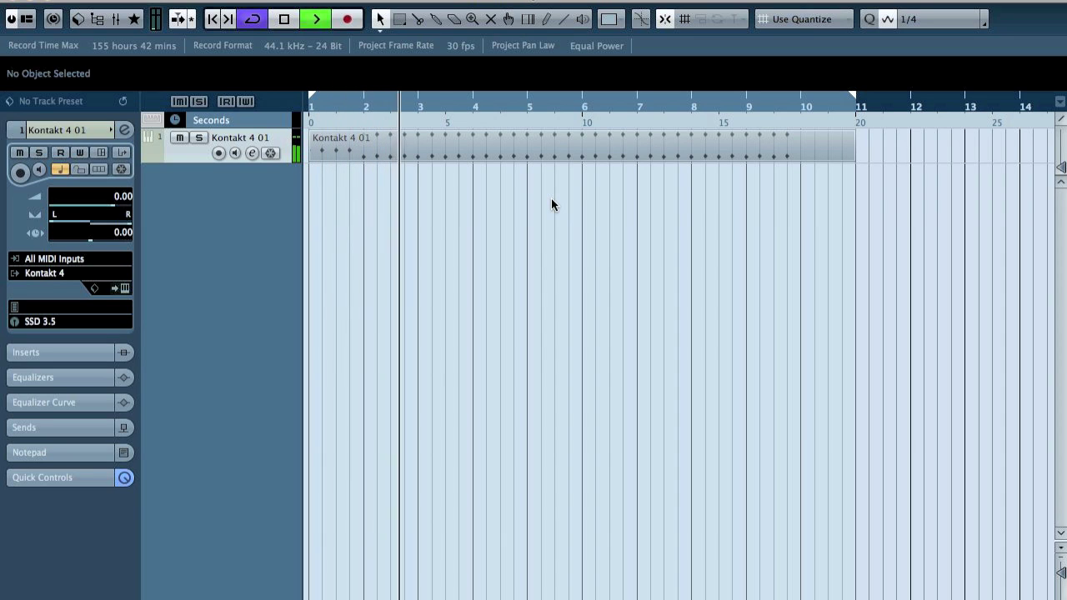
pyautogui.press('space')
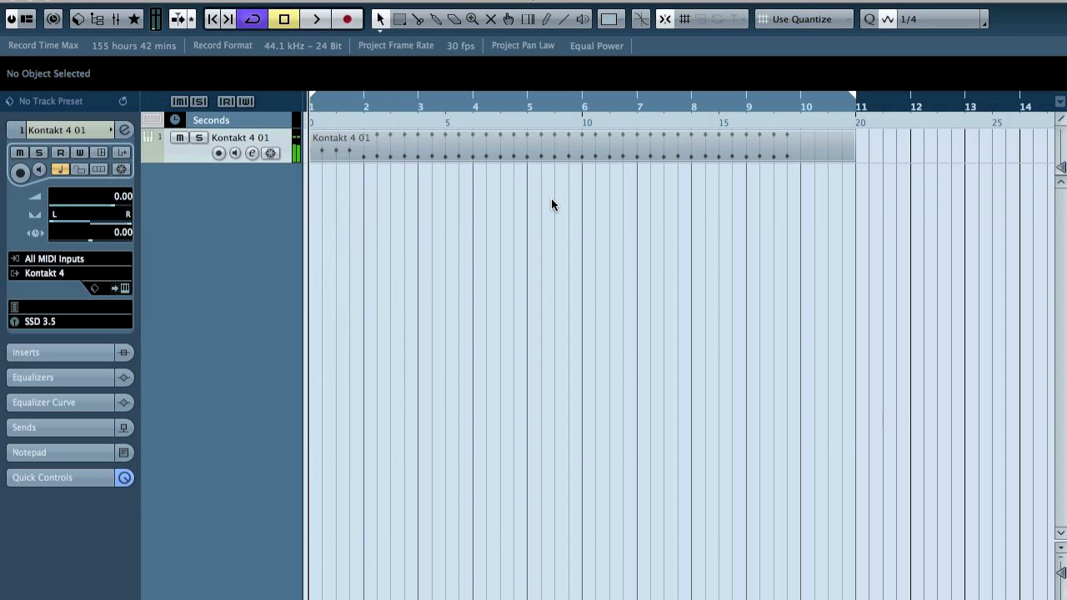
# Fill in off-beat eighth-note hits at velocity 70 on the A3 Hi-Hat Semi Closed Shank lane from bar 2 through bar 10, using 1/8 quantize.
pyautogui.doubleClick(552, 144)
pyautogui.click(722, 19)
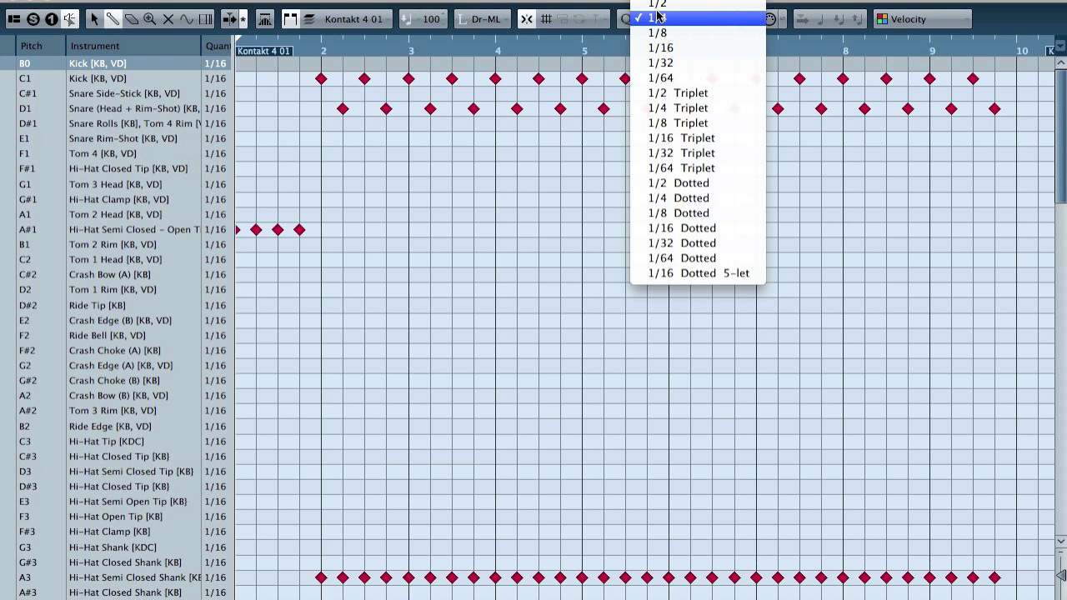
pyautogui.click(667, 30)
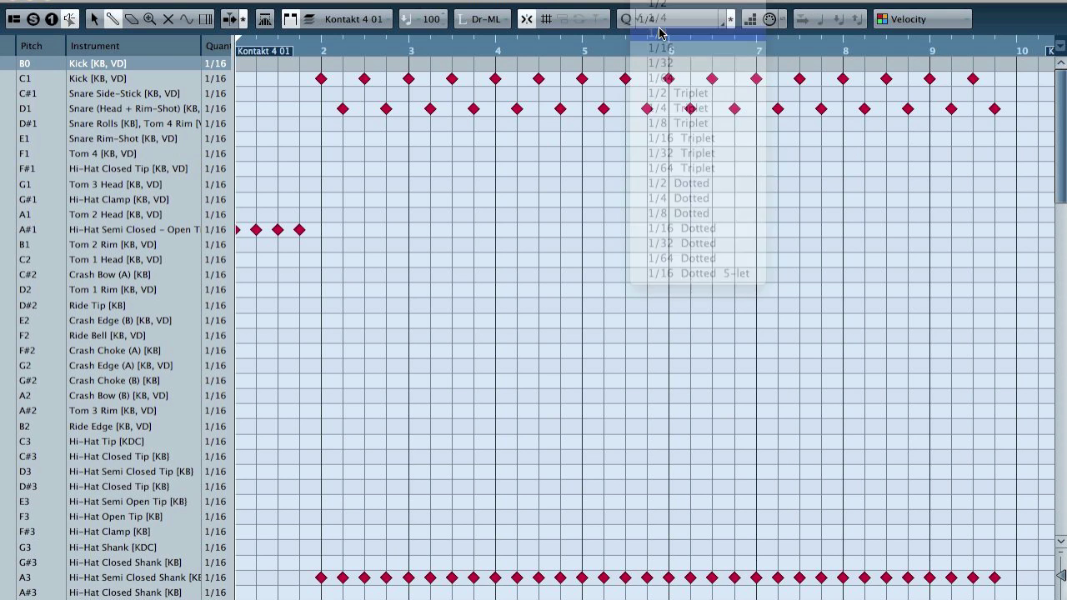
pyautogui.click(332, 578)
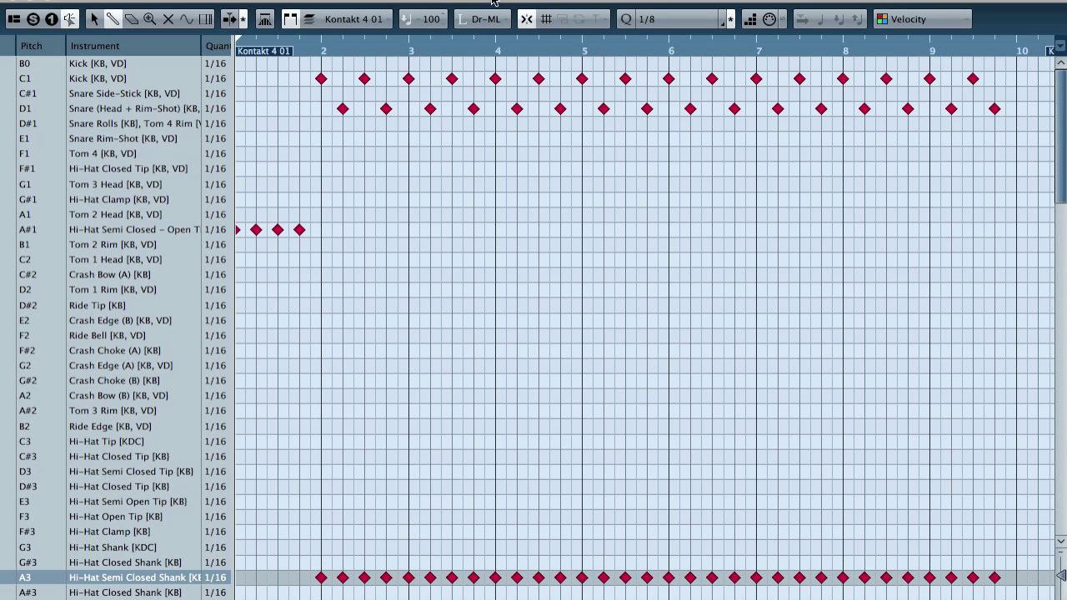
pyautogui.click(435, 20)
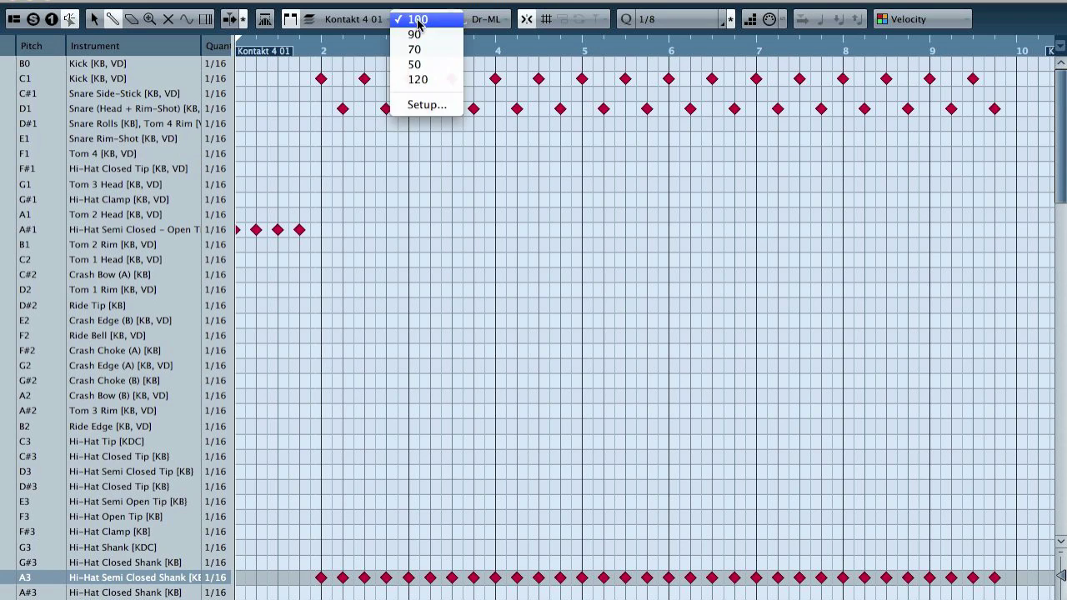
pyautogui.click(415, 50)
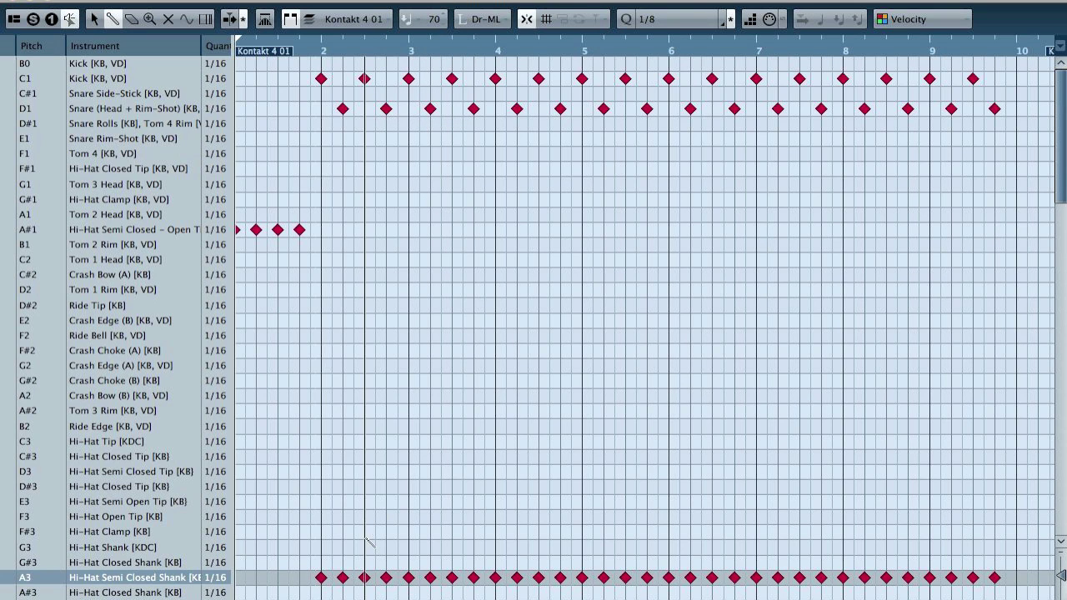
pyautogui.moveTo(332, 577); pyautogui.dragTo(519, 577)
pyautogui.moveTo(530, 527)
pyautogui.mouseDown()
pyautogui.moveTo(578, 527)
pyautogui.moveTo(719, 496)
pyautogui.moveTo(770, 506)
pyautogui.moveTo(793, 531)
pyautogui.moveTo(965, 513)
pyautogui.moveTo(1033, 539)
pyautogui.mouseUp()
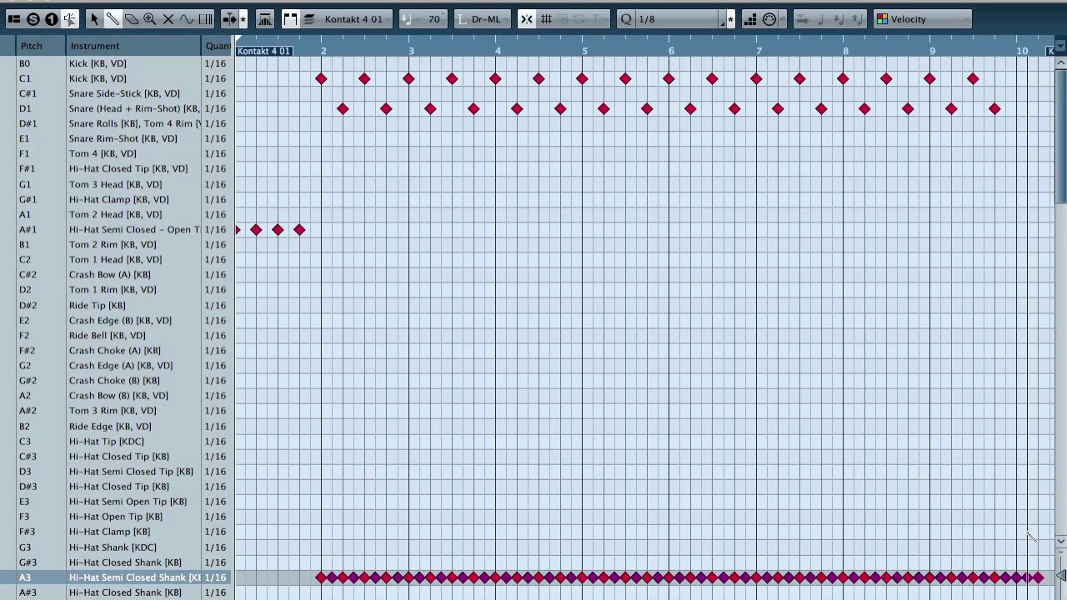
# Add off-beat eighth-note hits to the A#1 hi-hat count-in in bar 1 and play back the drum part.
pyautogui.moveTo(255, 229); pyautogui.dragTo(311, 229)
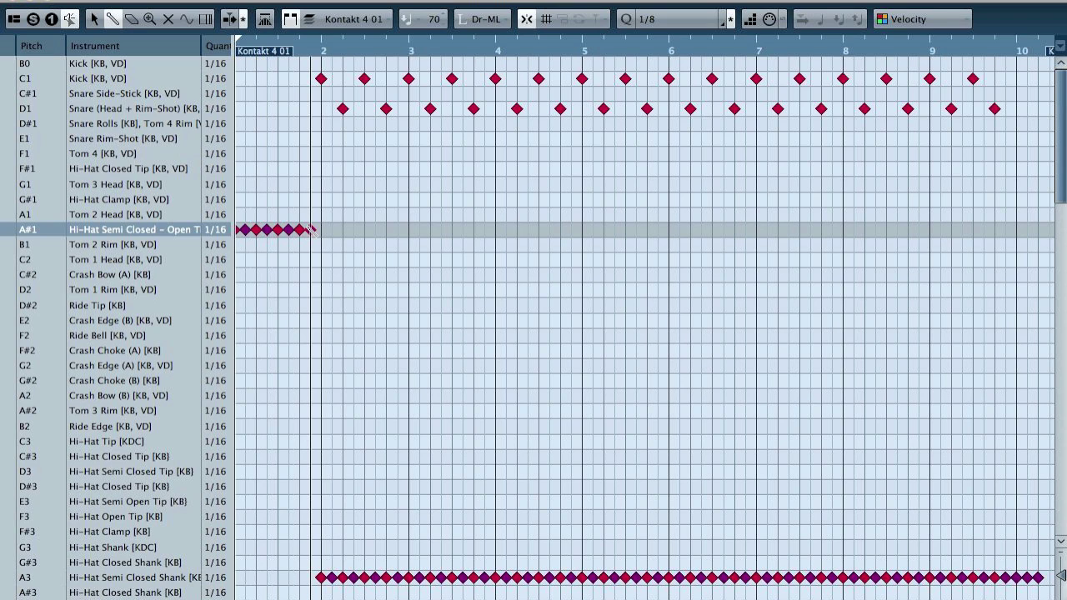
pyautogui.press('space')
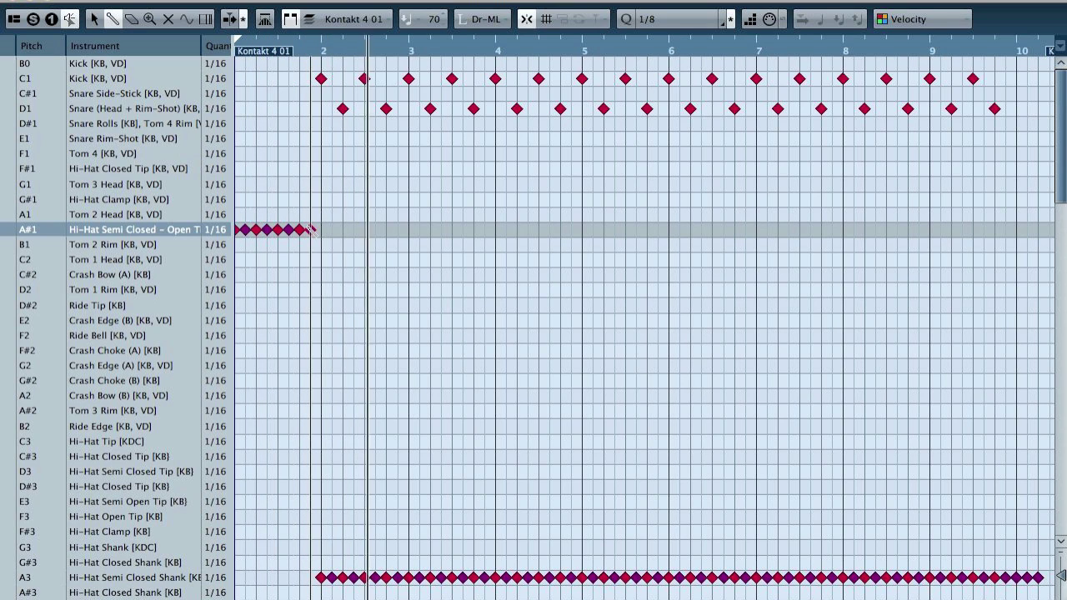
pyautogui.click(11, 3)
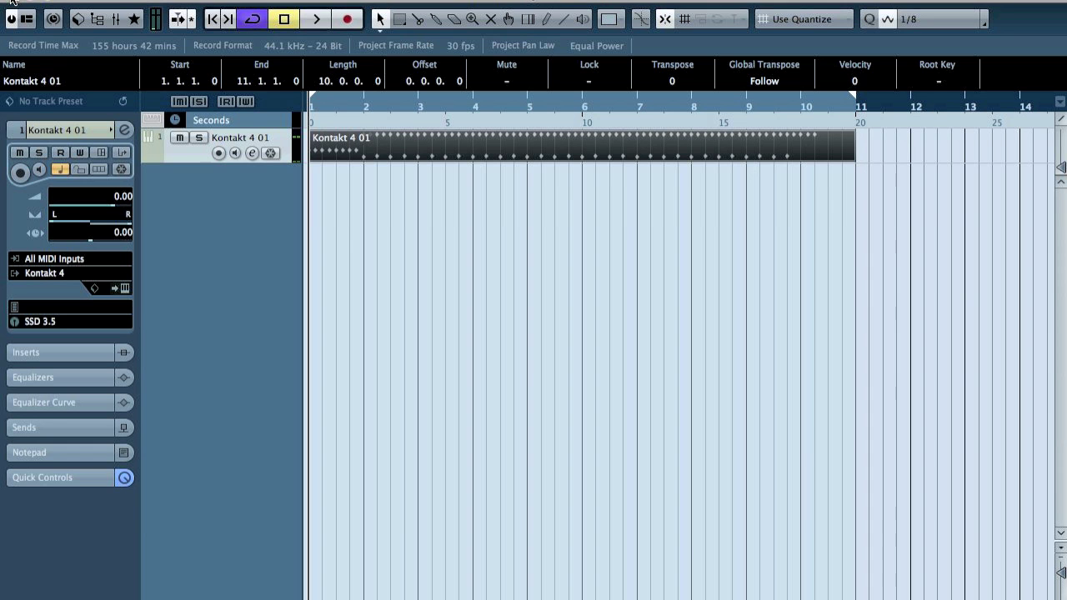
pyautogui.click(437, 244)
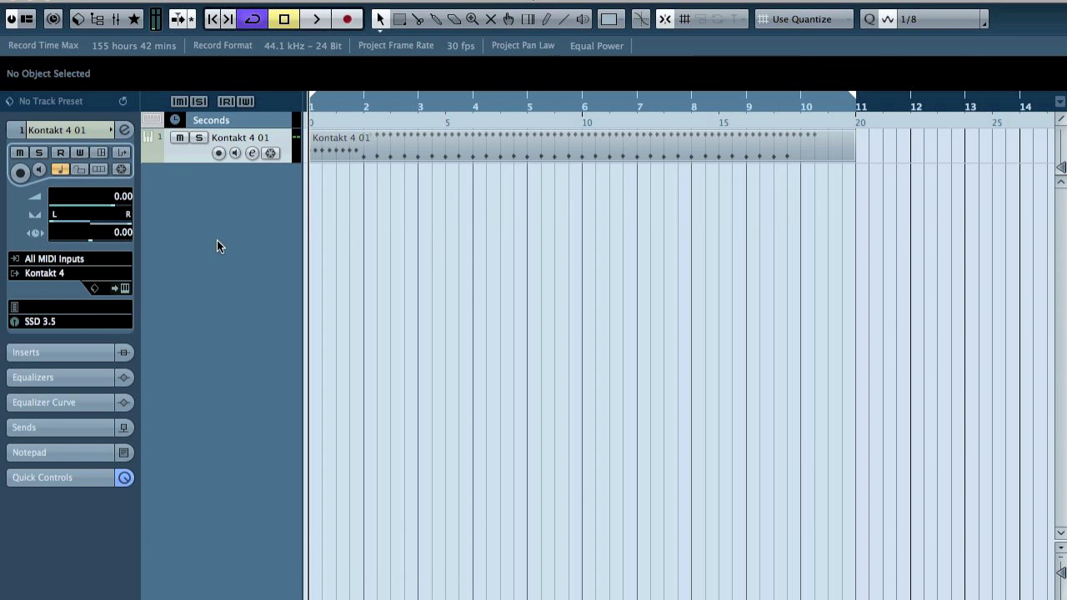
# Add eight mono audio tracks below the Kontakt drum track.
pyautogui.rightClick(216, 215)
pyautogui.click(296, 225)
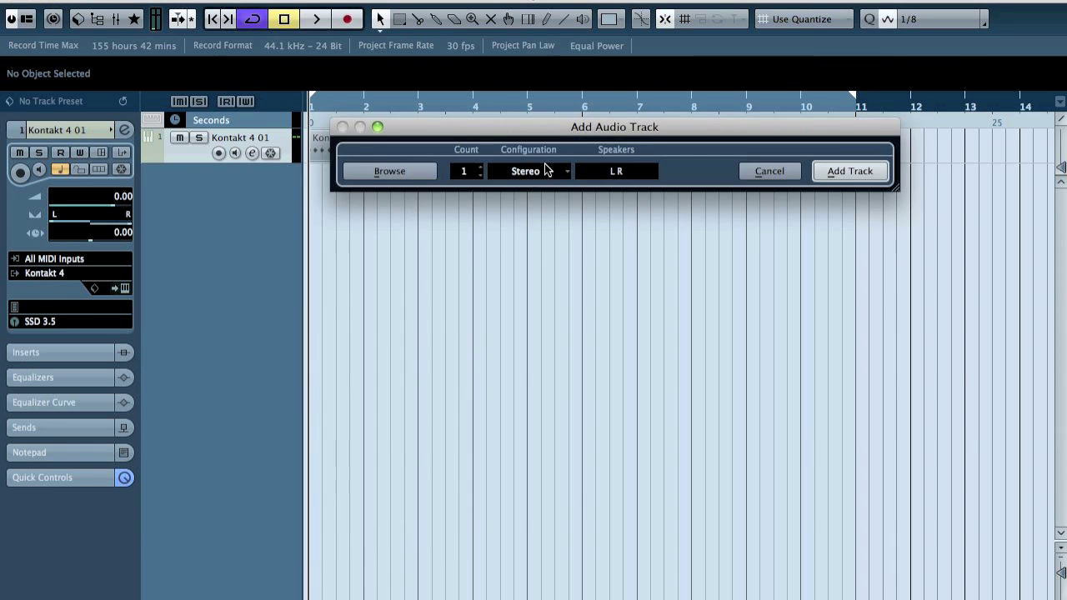
pyautogui.click(546, 171)
pyautogui.click(541, 159)
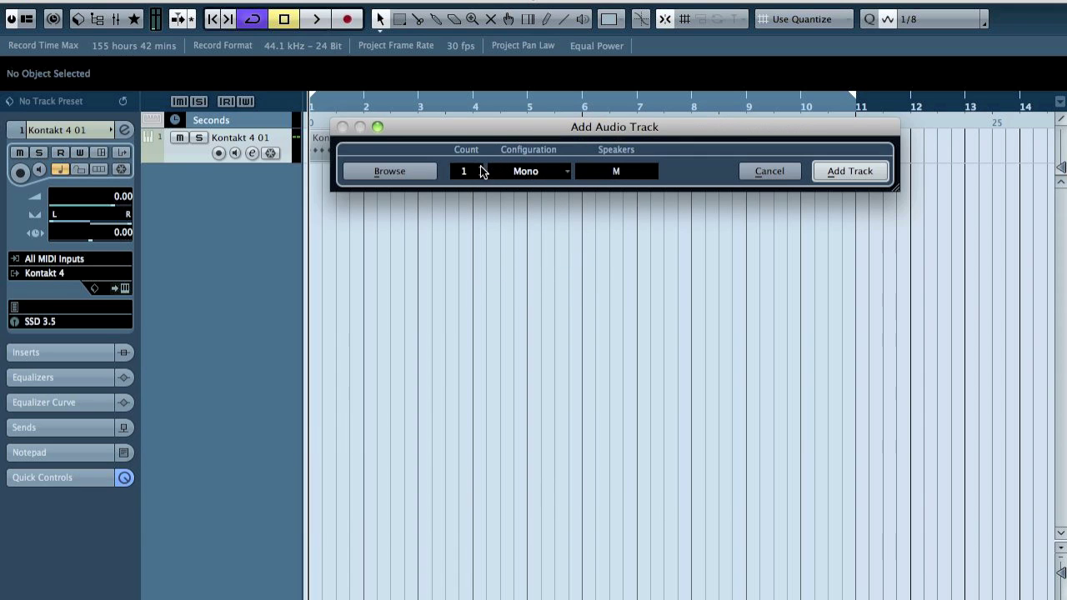
pyautogui.click(481, 168)
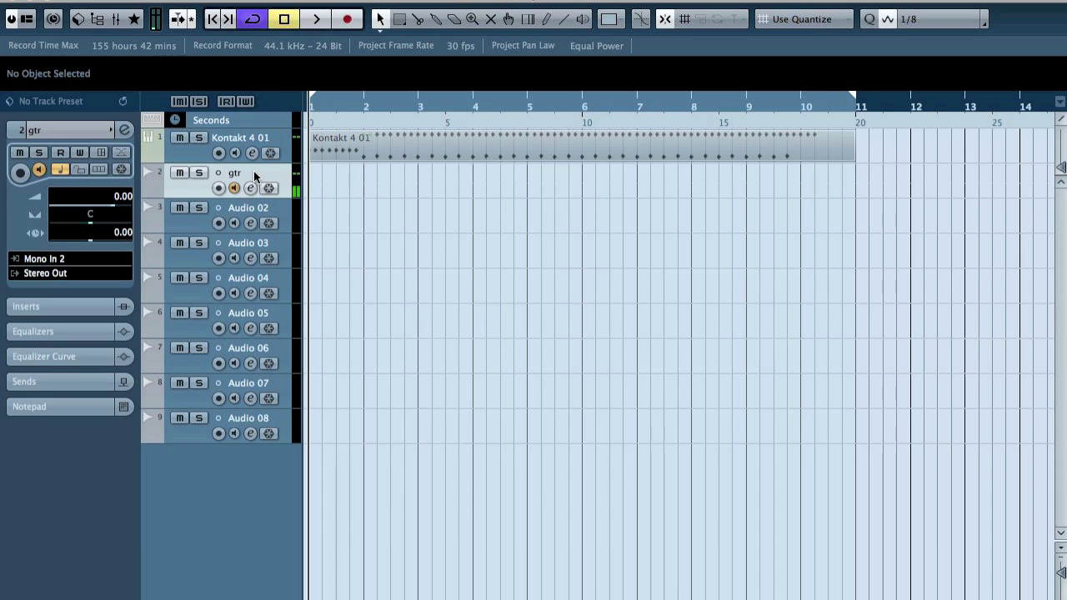
# Record-enable the gtr track and record six guitar takes in cycle mode over bars 1 to 11.
pyautogui.click(218, 188)
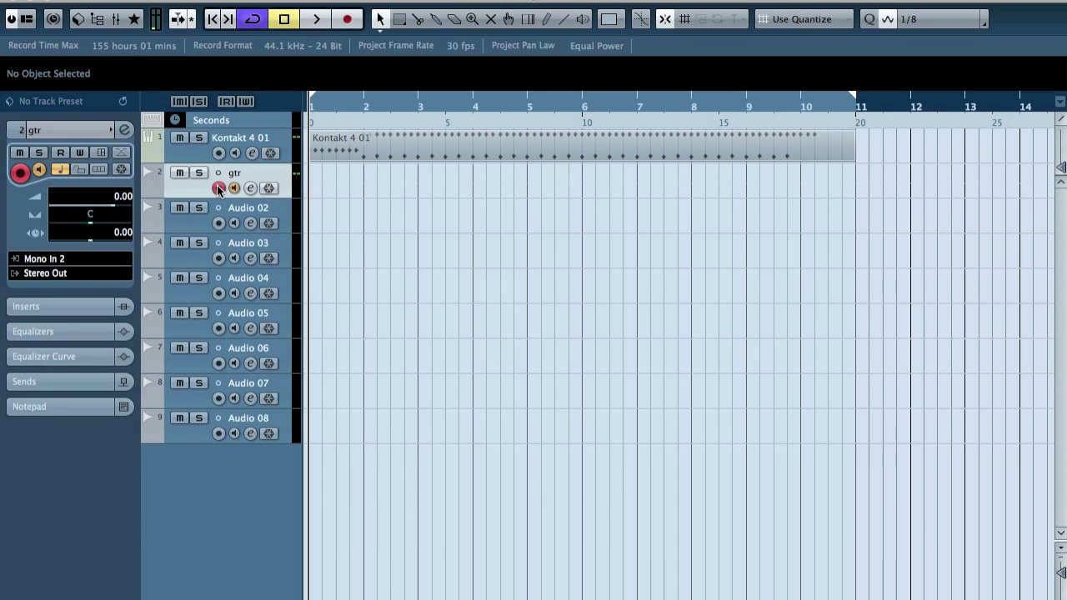
pyautogui.click(252, 20)
pyautogui.press('KP_Multiply')
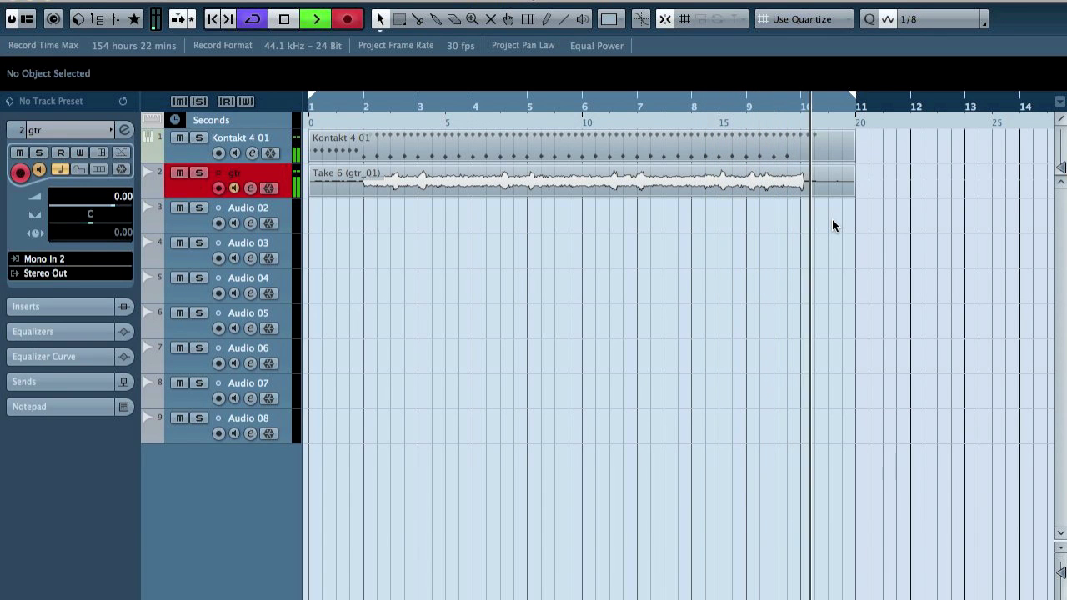
pyautogui.press('space')
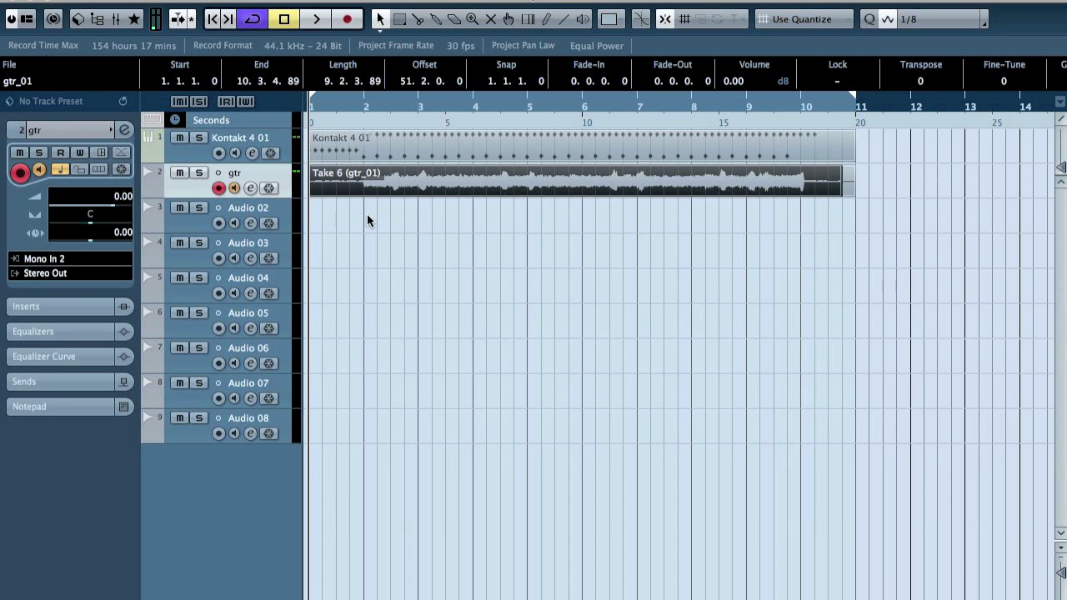
# Enlarge the gtr track's height and toggle its take lanes on and off.
pyautogui.press('l')
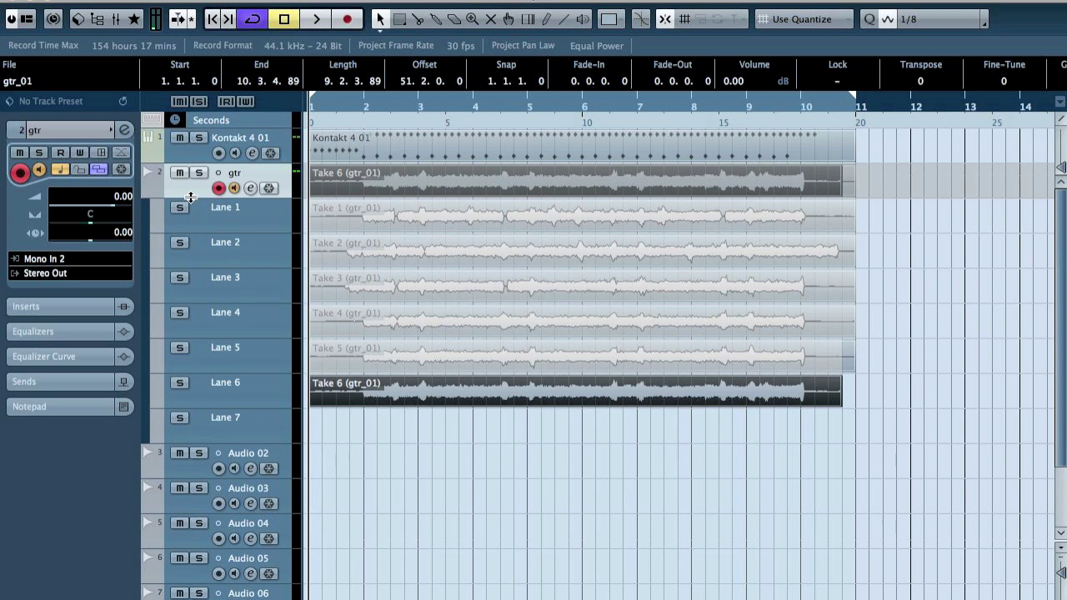
pyautogui.moveTo(190, 195); pyautogui.dragTo(213, 245)
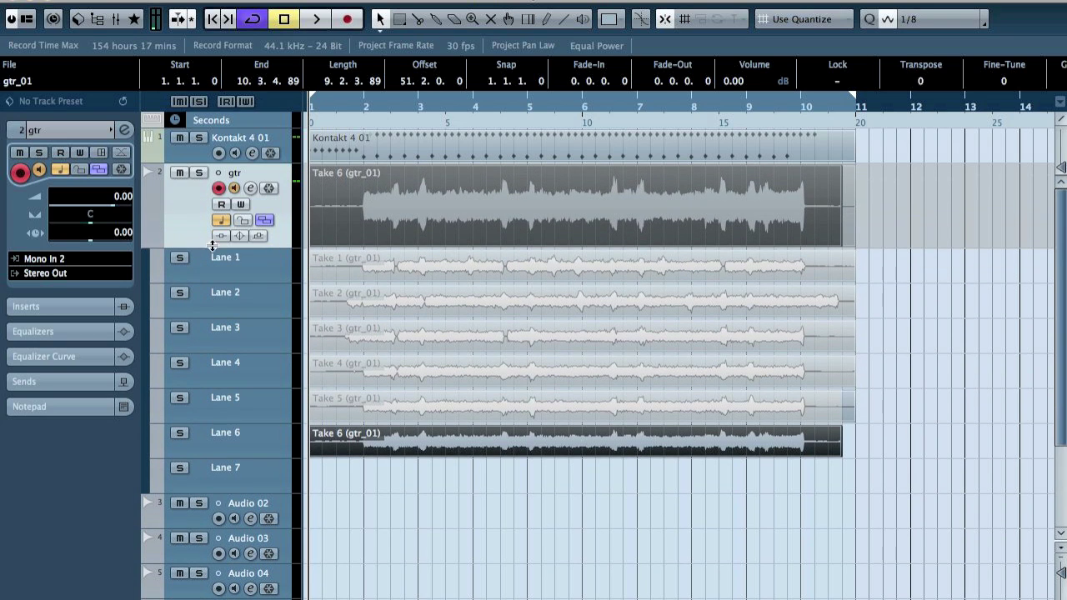
pyautogui.click(265, 220)
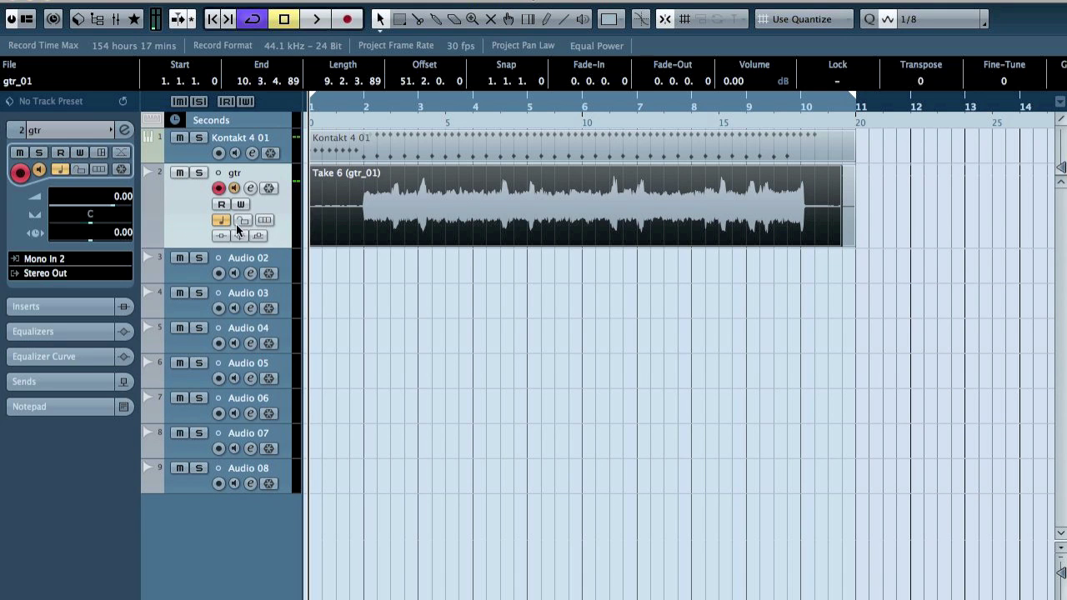
# Review the visible audio track controls, including Lane Display Type, in the Track Controls Settings.
pyautogui.rightClick(177, 206)
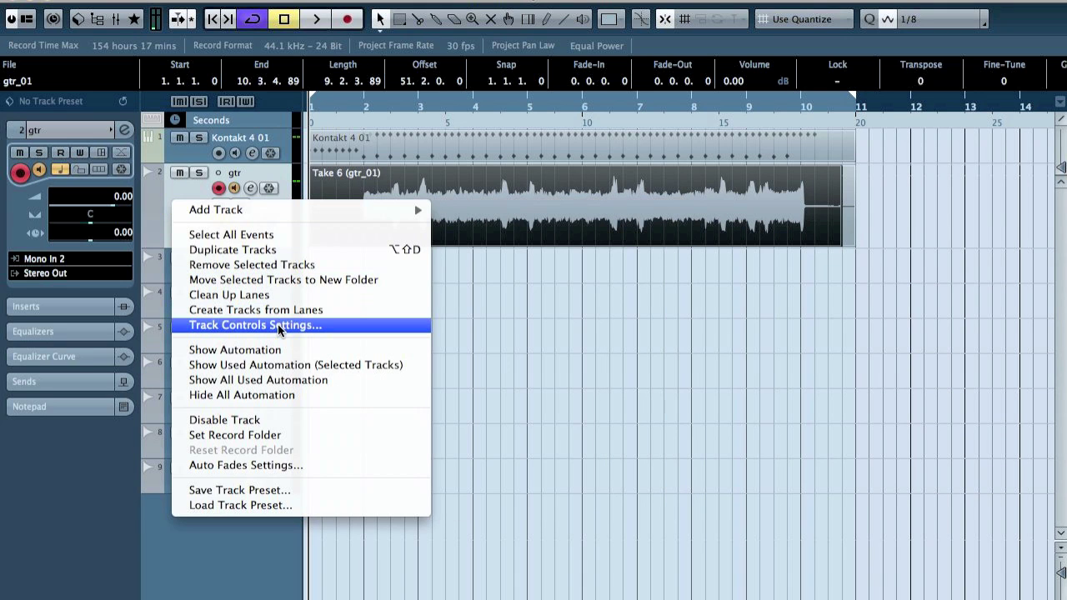
pyautogui.click(277, 324)
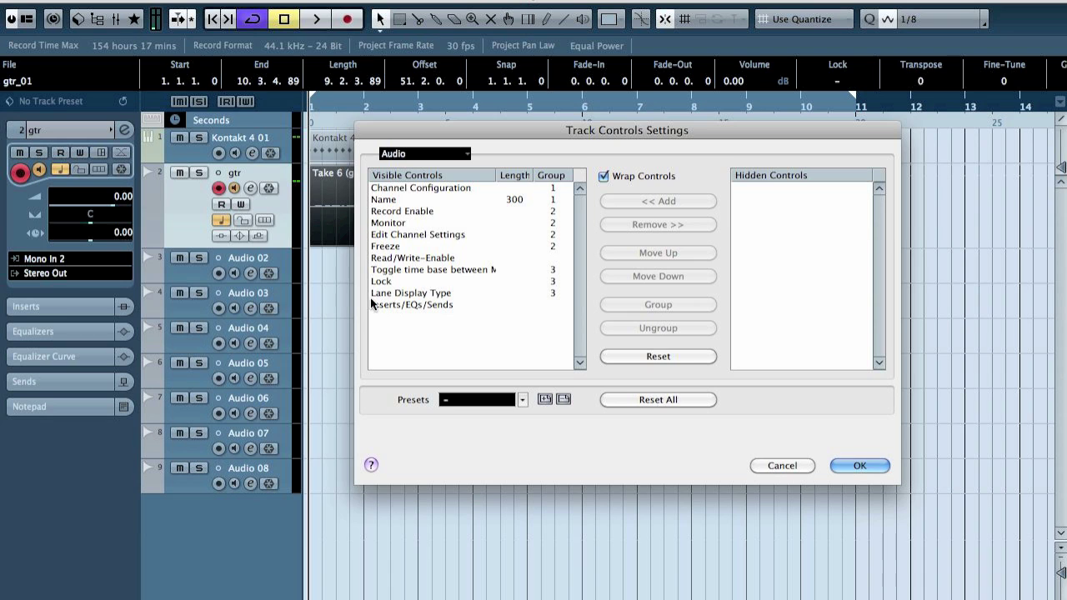
pyautogui.click(788, 464)
# Move Take 6, Take 5 and Take 3 from the gtr track's lanes onto Audio 02, Audio 03 and Audio 04, and mute gtr with its lanes hidden.
pyautogui.click(265, 220)
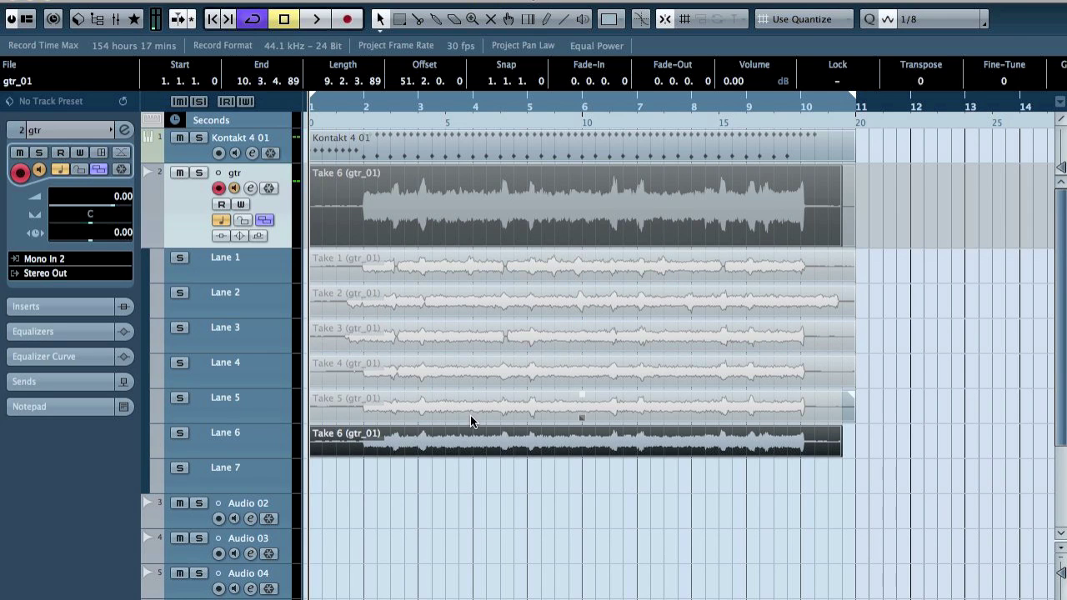
pyautogui.scroll(-4, 436, 465)
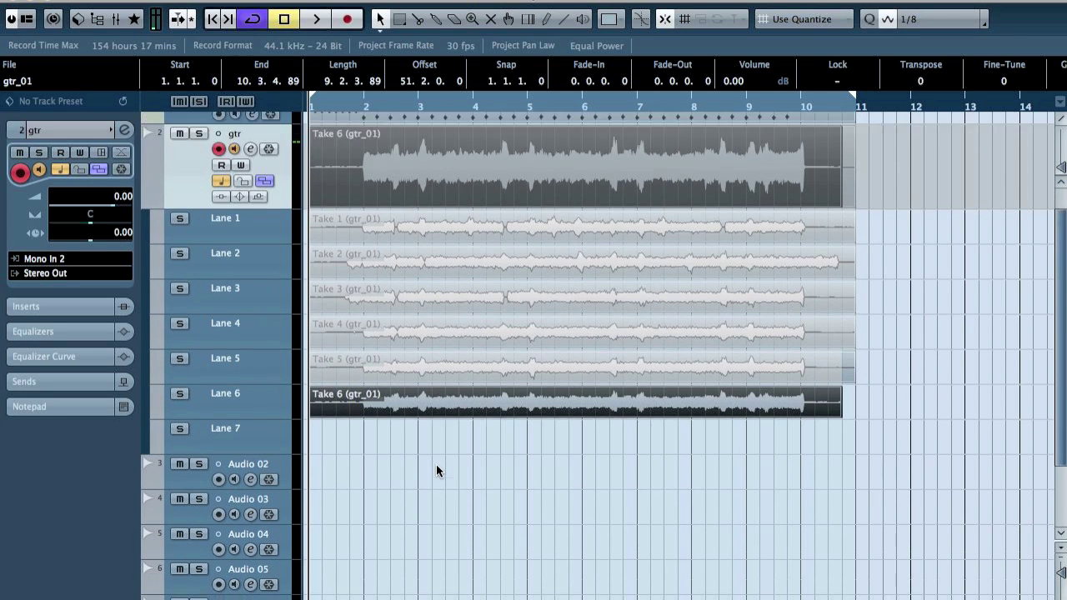
pyautogui.moveTo(393, 296); pyautogui.dragTo(387, 350)
pyautogui.moveTo(380, 281); pyautogui.dragTo(365, 389)
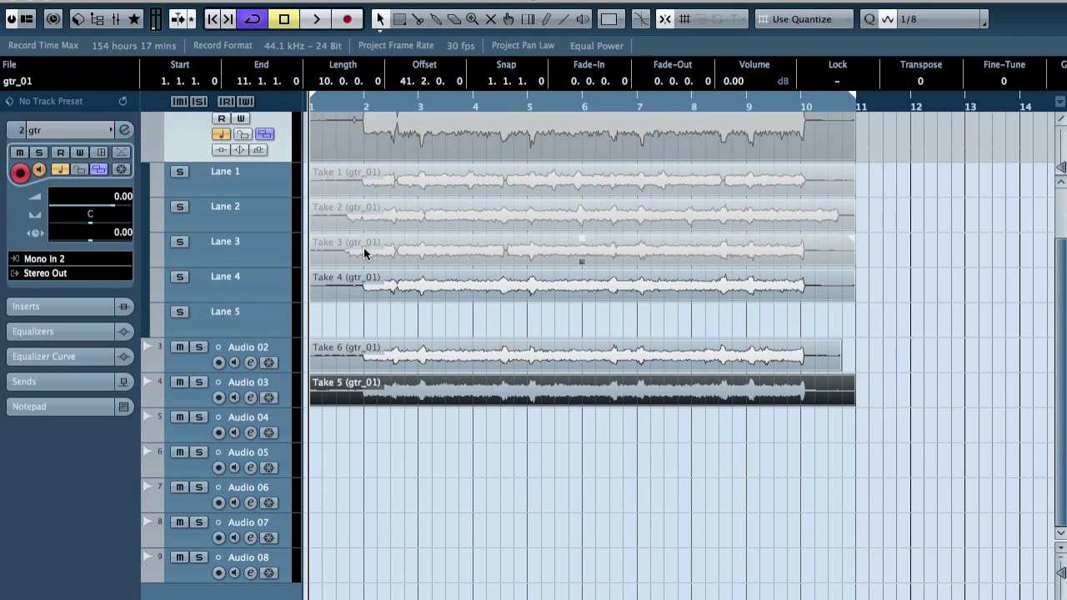
pyautogui.click(363, 247)
pyautogui.moveTo(317, 247); pyautogui.dragTo(317, 423)
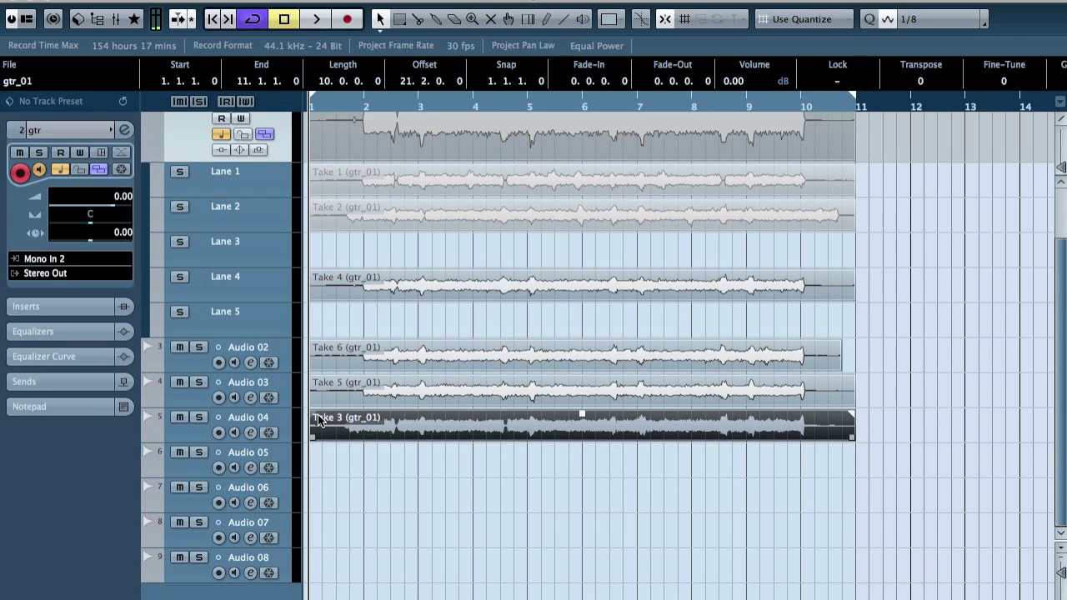
pyautogui.click(264, 134)
pyautogui.click(179, 172)
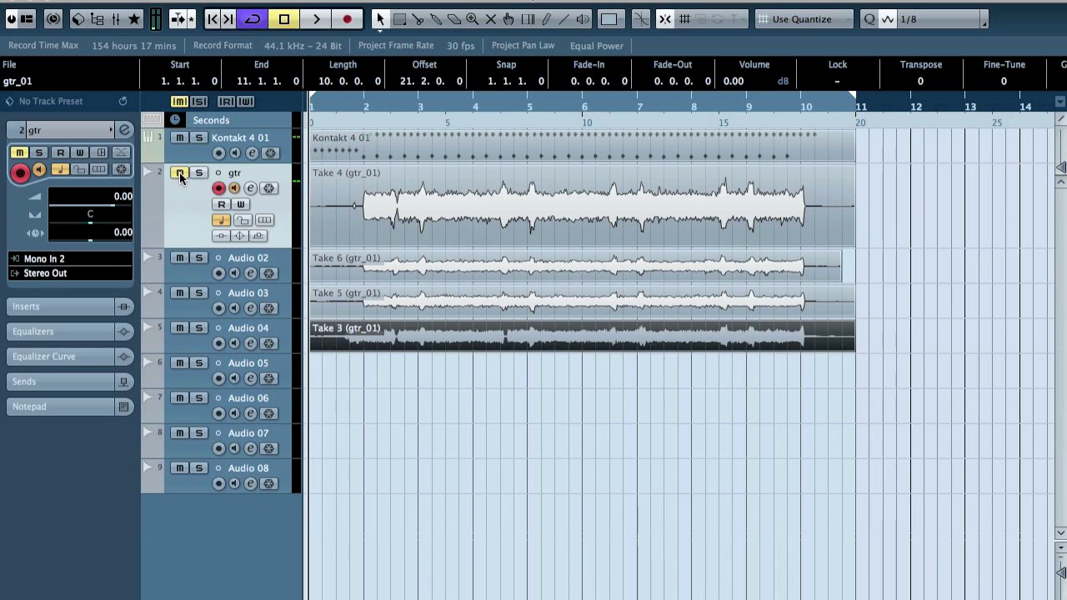
# Pan Audio 02 fully left and Audio 03 fully right, and lower Audio 04's volume to -2.79.
pyautogui.click(252, 258)
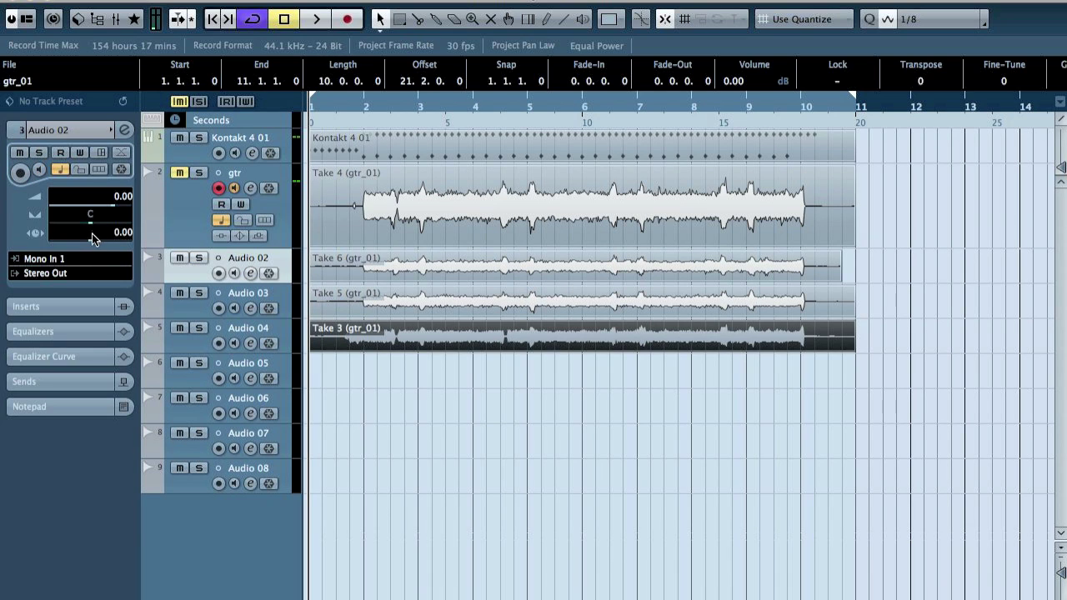
pyautogui.moveTo(92, 227); pyautogui.dragTo(13, 193)
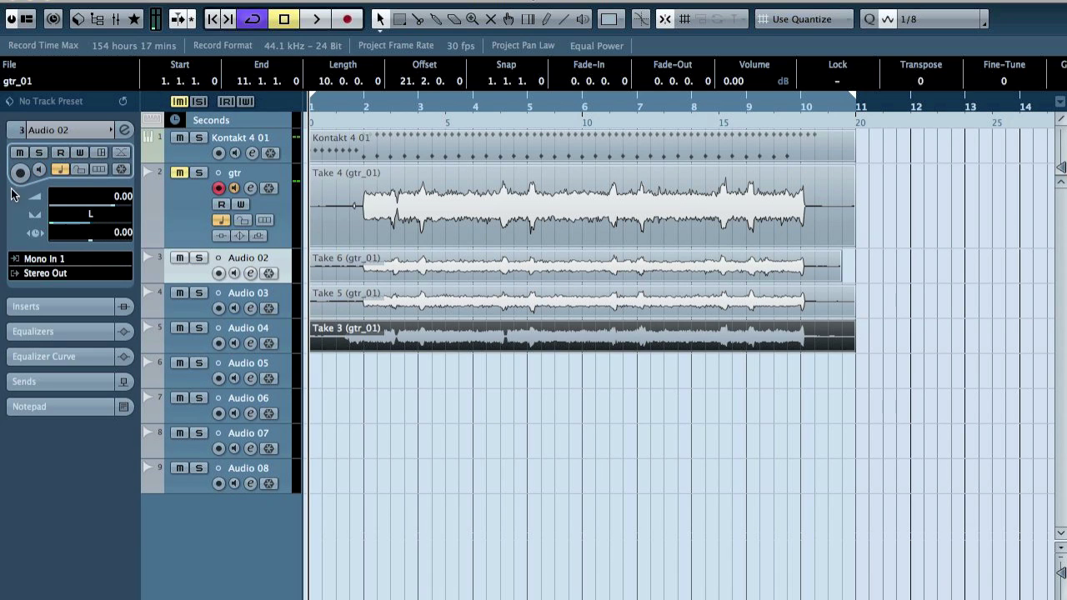
pyautogui.click(268, 296)
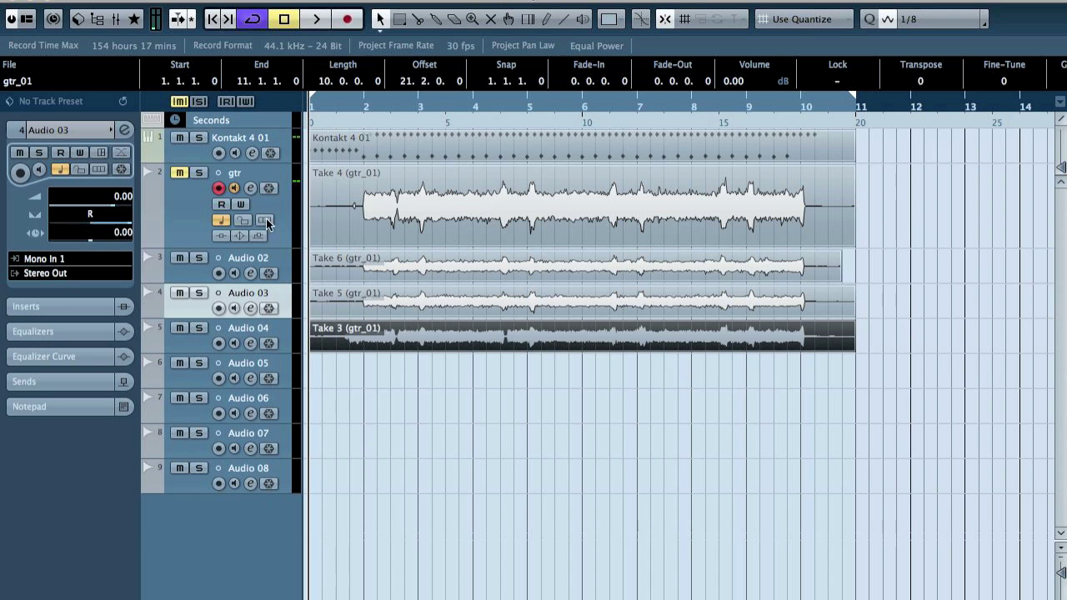
pyautogui.click(250, 327)
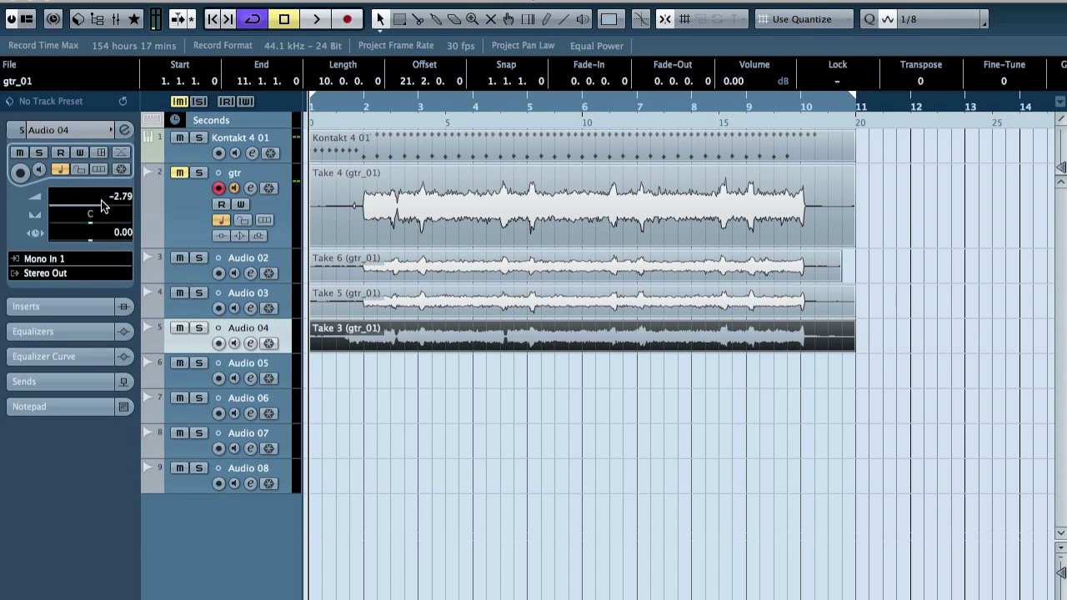
# Deselect the events, turn off record-enable on the gtr track, and play back the distributed guitar takes with the drums.
pyautogui.press('Escape')
pyautogui.click(220, 189)
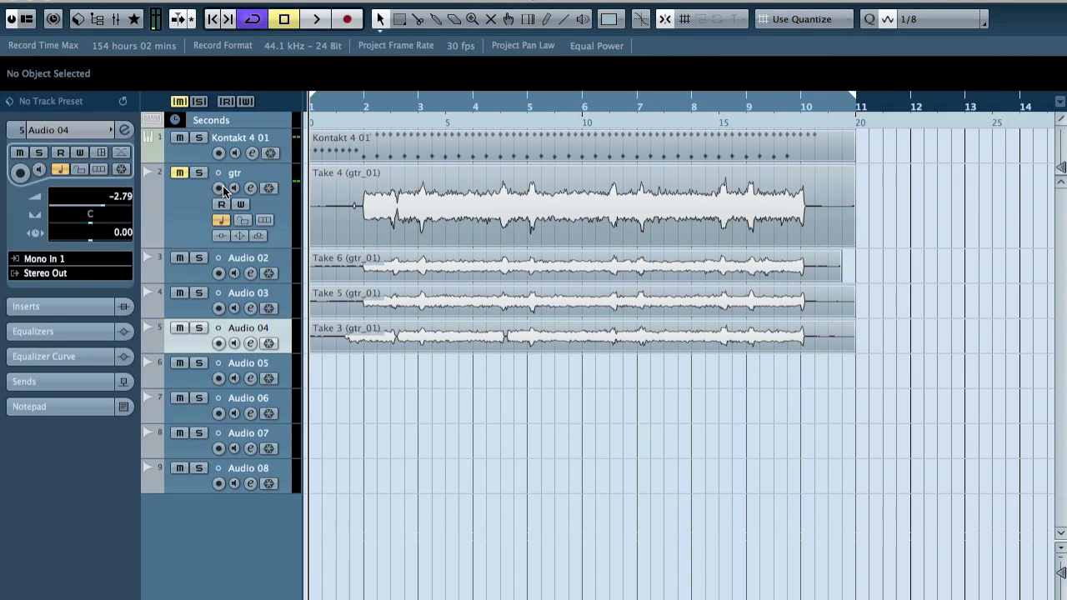
pyautogui.press('space')
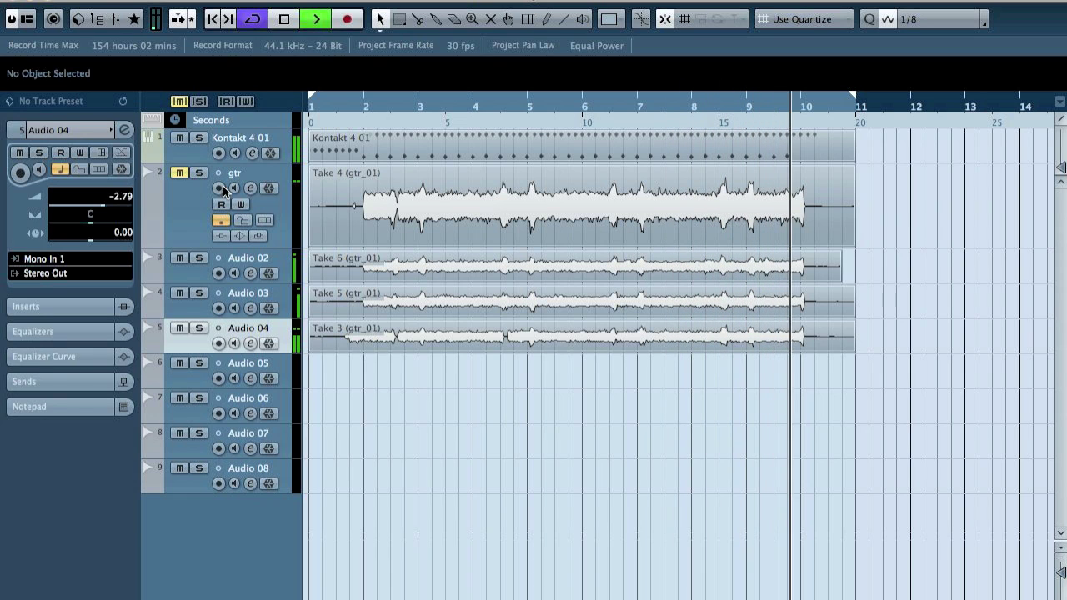
pyautogui.press('space')
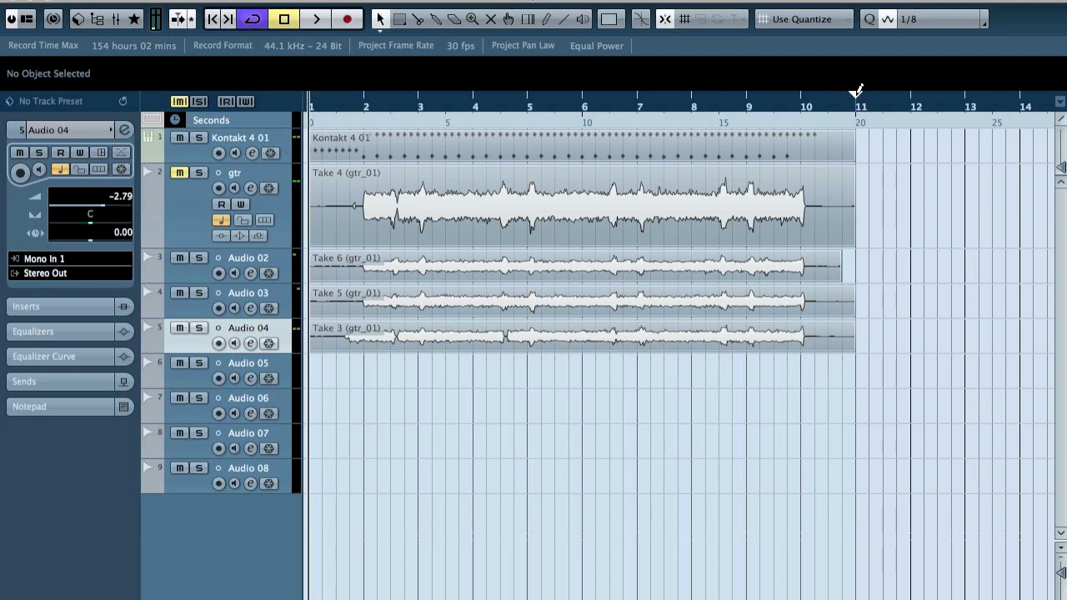
# Try a reversed cycle range between bars 5 and 11, and restore the locators to bars 1 and 11.
pyautogui.moveTo(857, 100); pyautogui.dragTo(530, 100)
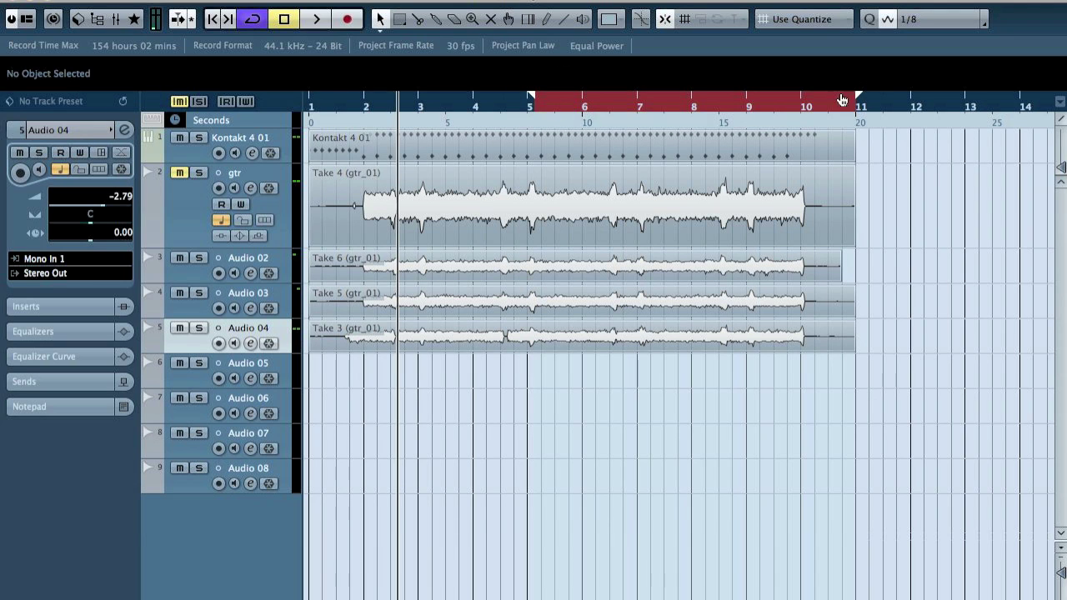
pyautogui.moveTo(859, 104); pyautogui.dragTo(310, 104)
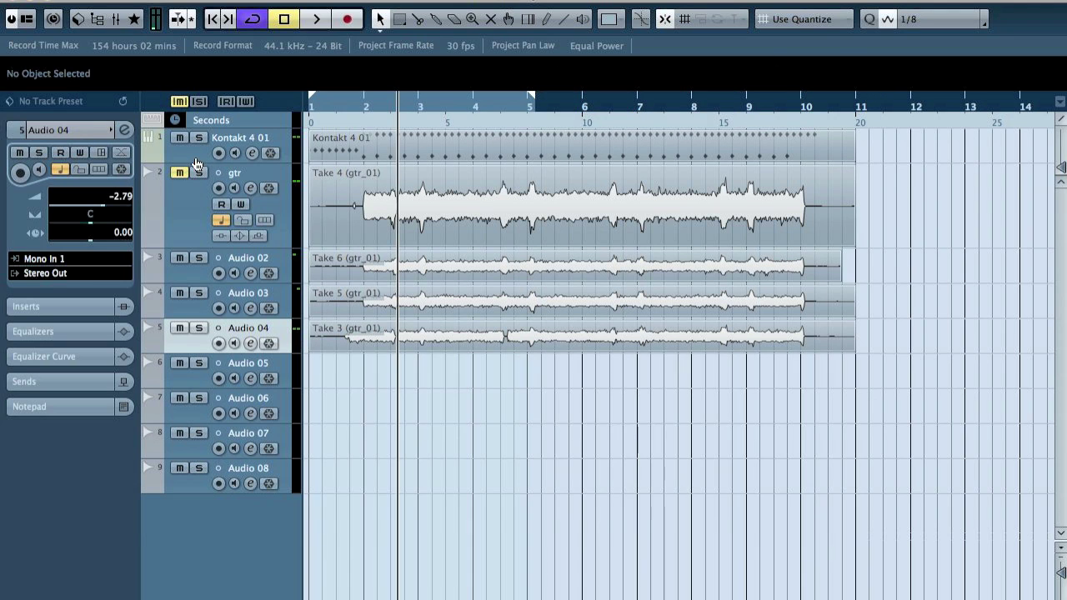
pyautogui.moveTo(530, 100); pyautogui.dragTo(854, 135)
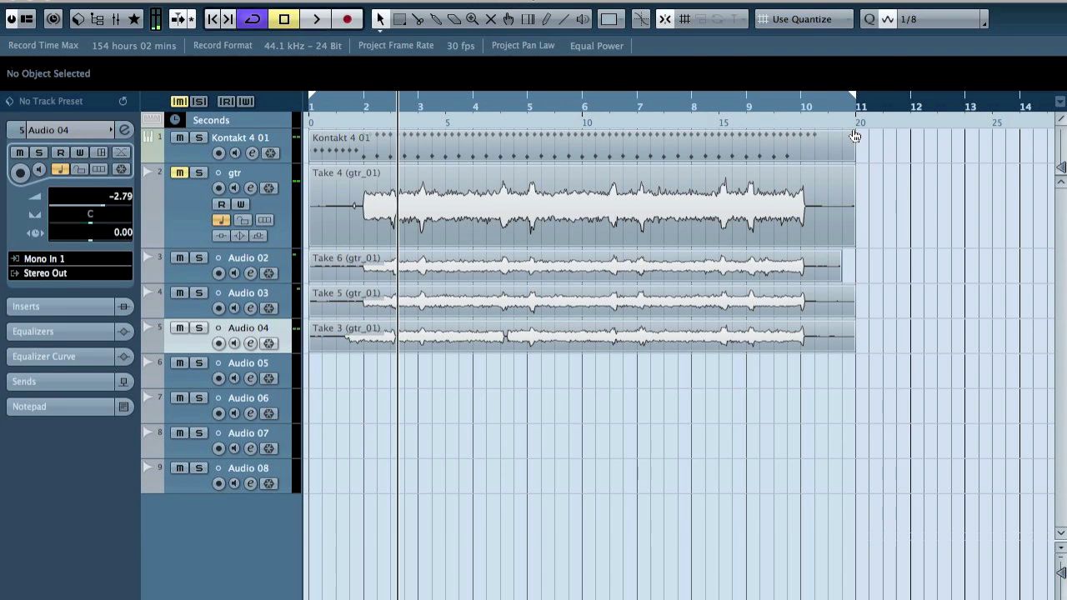